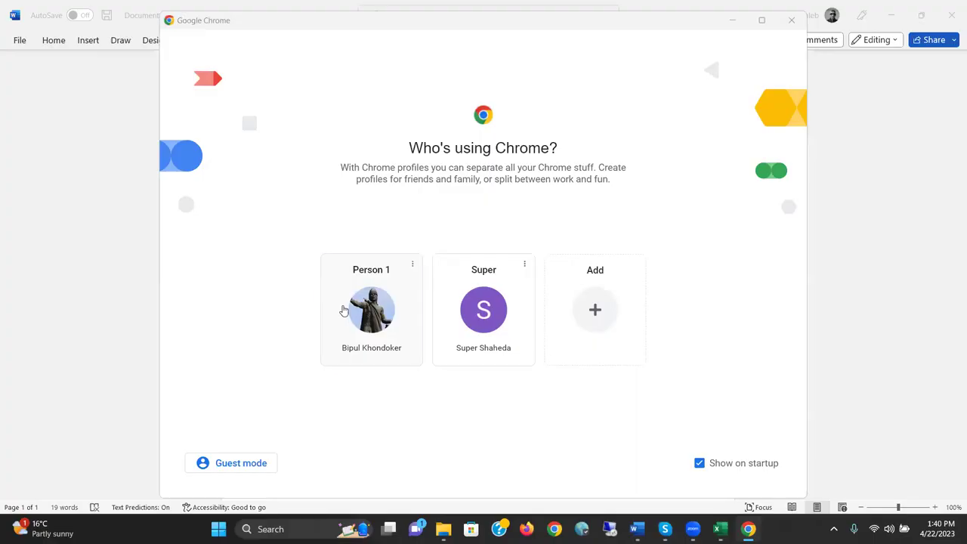
Step: Open a new Chrome browser window from the taskbar
click(343, 306)
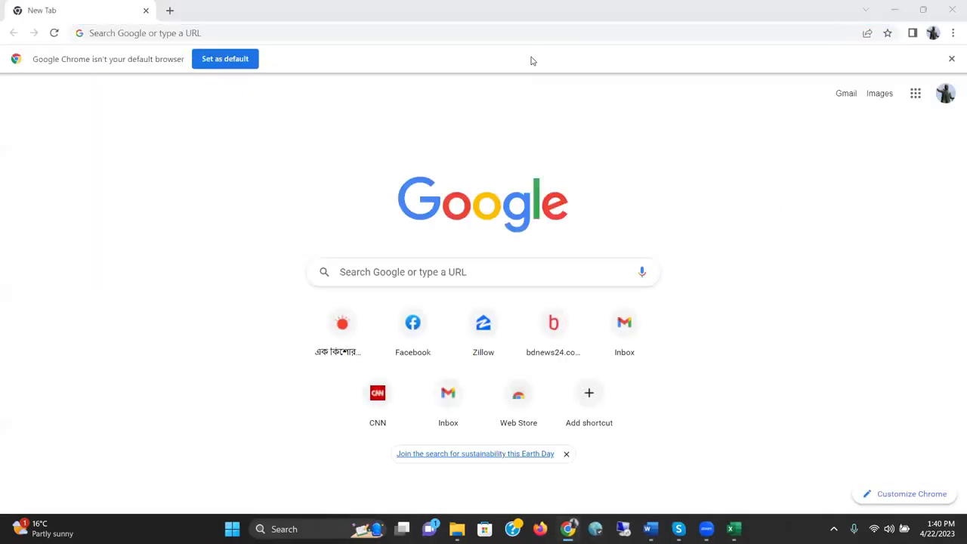
Step: Search Google for 'world bank pink sheet' and open the World Bank Commodity Markets result
click(480, 274)
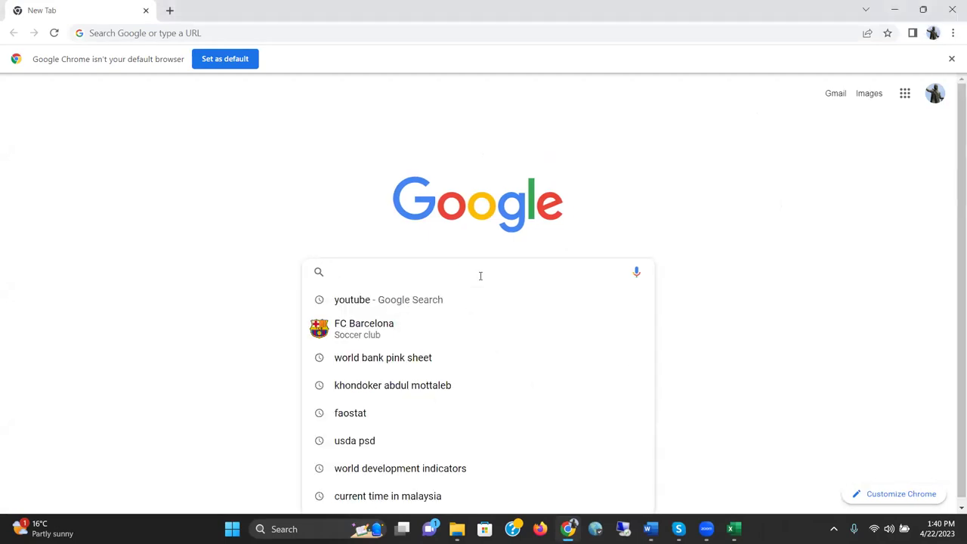
click(440, 358)
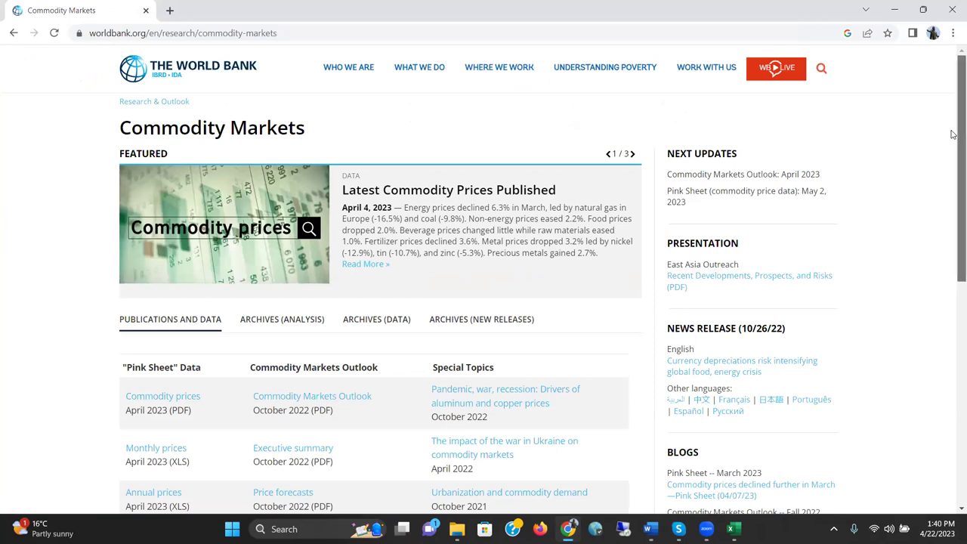
Step: Download 'Monthly prices April 2023 (XLS)' from the Pink Sheet section and open it in Excel
drag(951, 133, 951, 200)
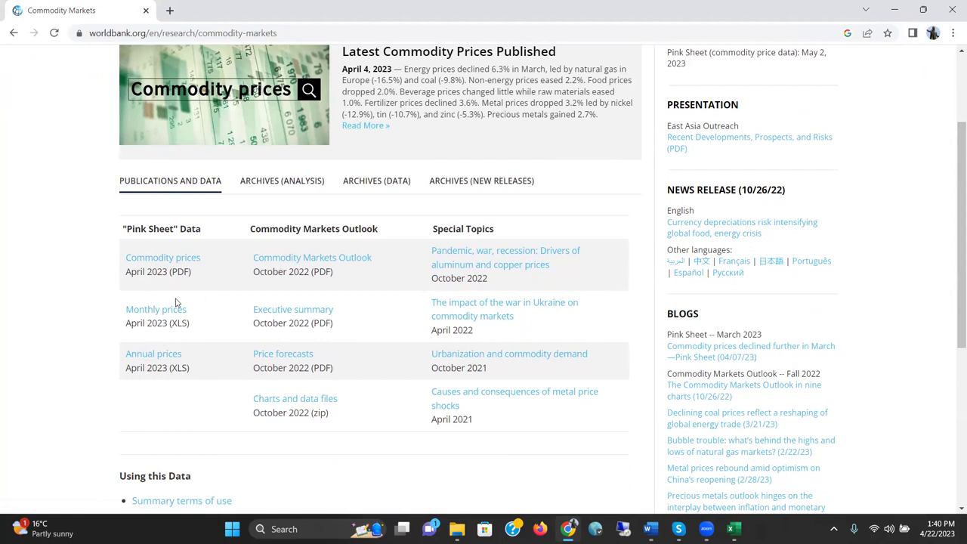
click(151, 313)
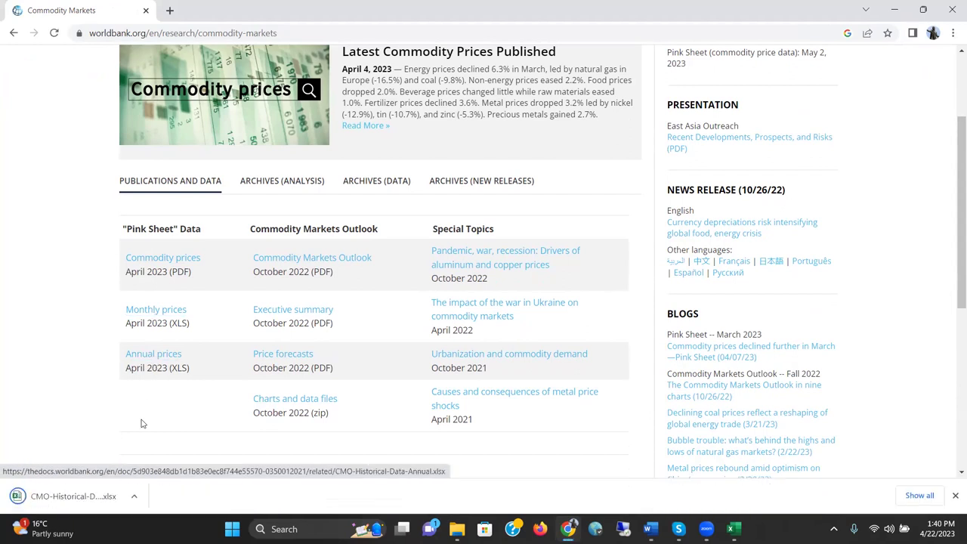
click(89, 498)
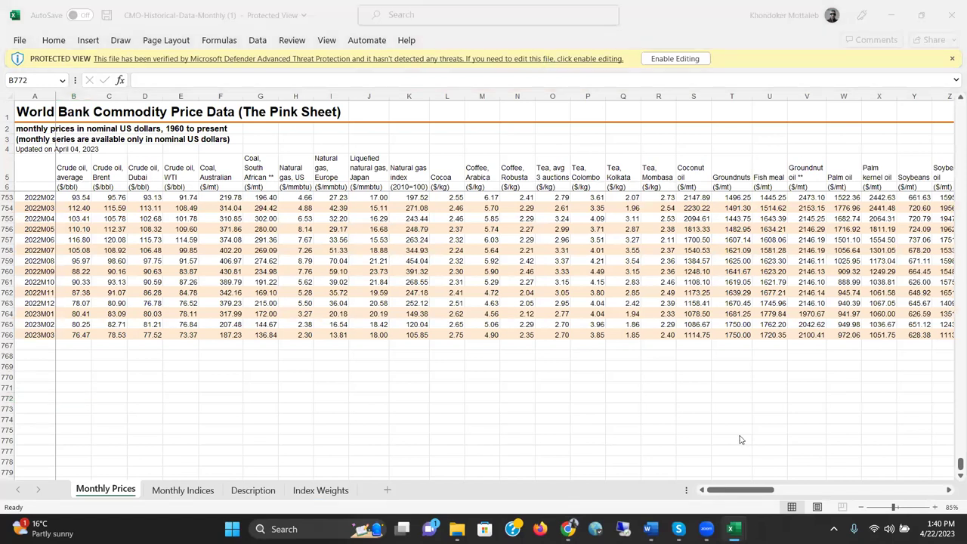
Step: Enable editing and move down column A from the header to the early 1960 months
click(679, 58)
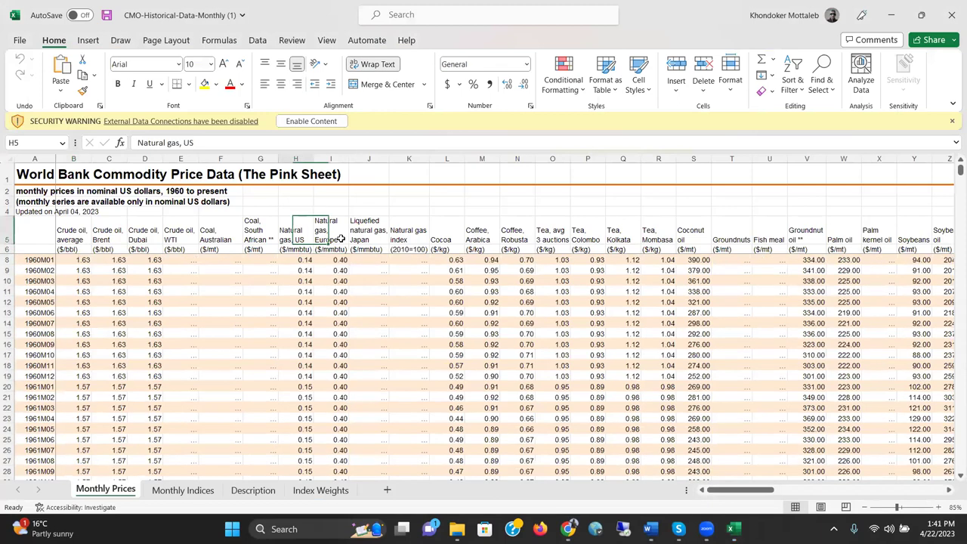
key(Home)
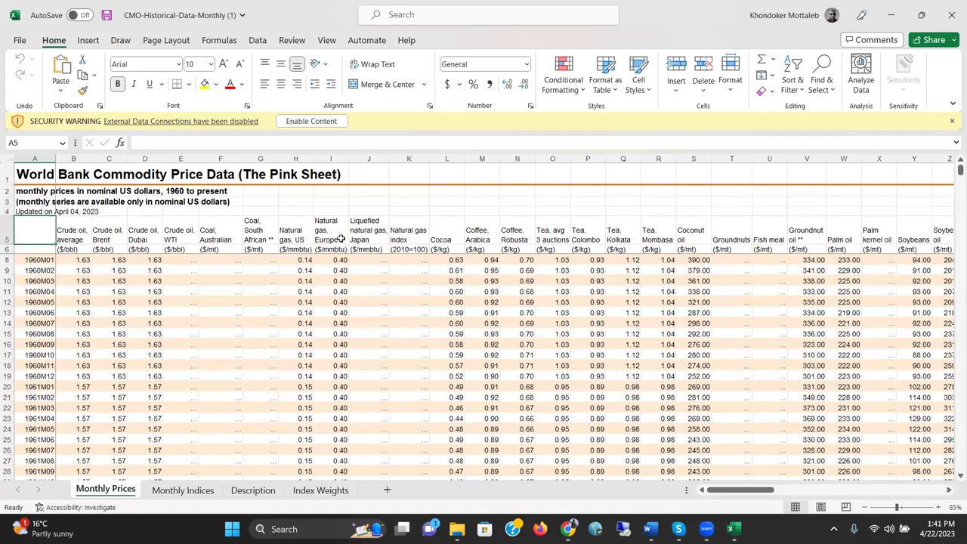
key(Down)
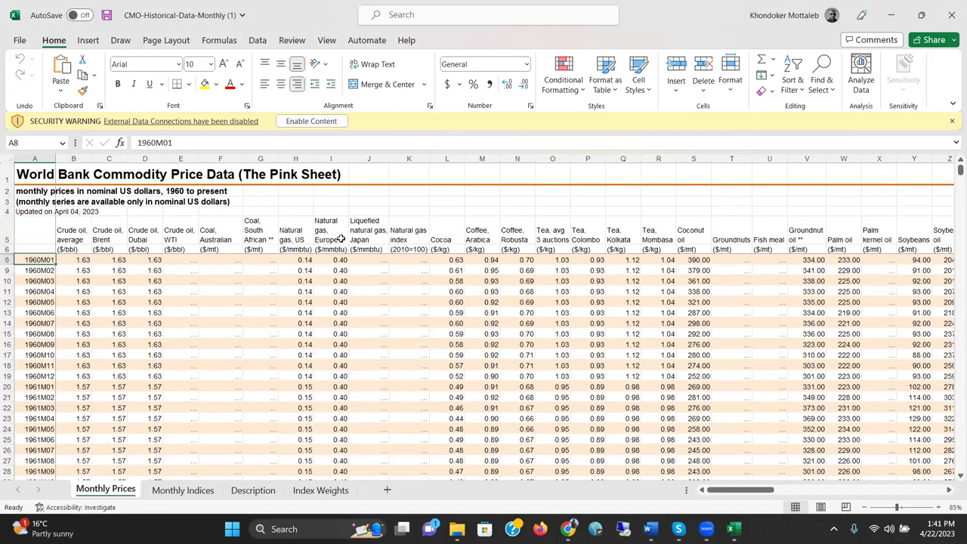
key(Down)
key(Down)
key(Down)
key(Down)
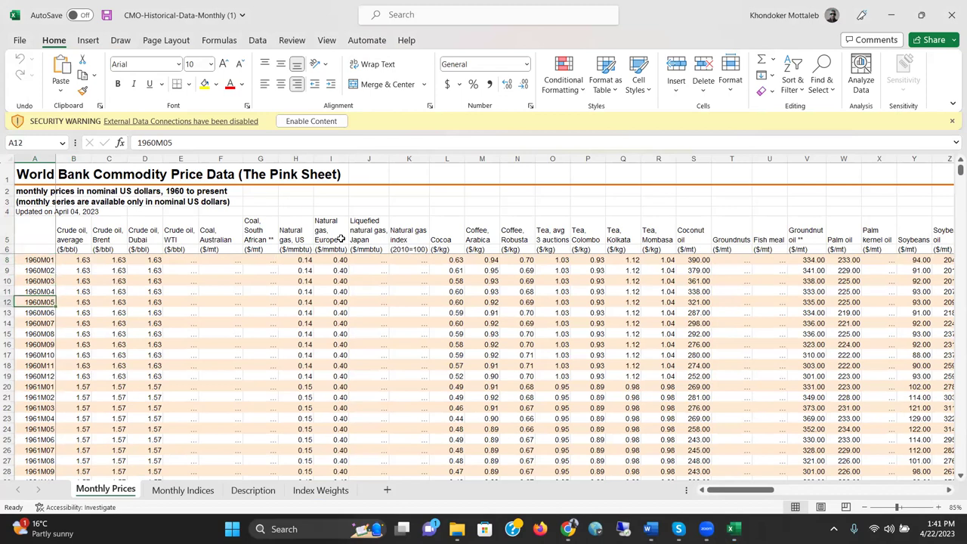
key(Down)
key(Down)
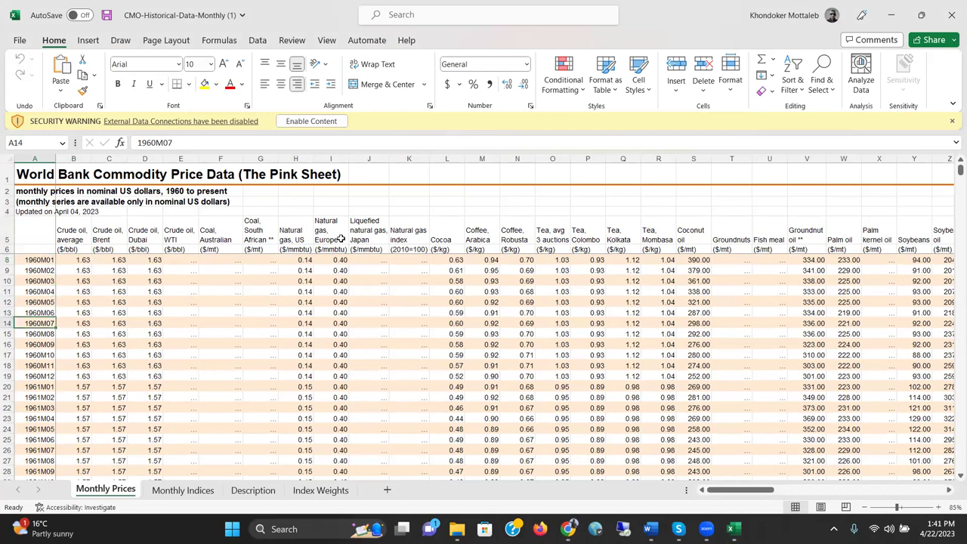
Step: Jump down column A to the last data row, 2023M03 in row 766
key(ctrl+Down)
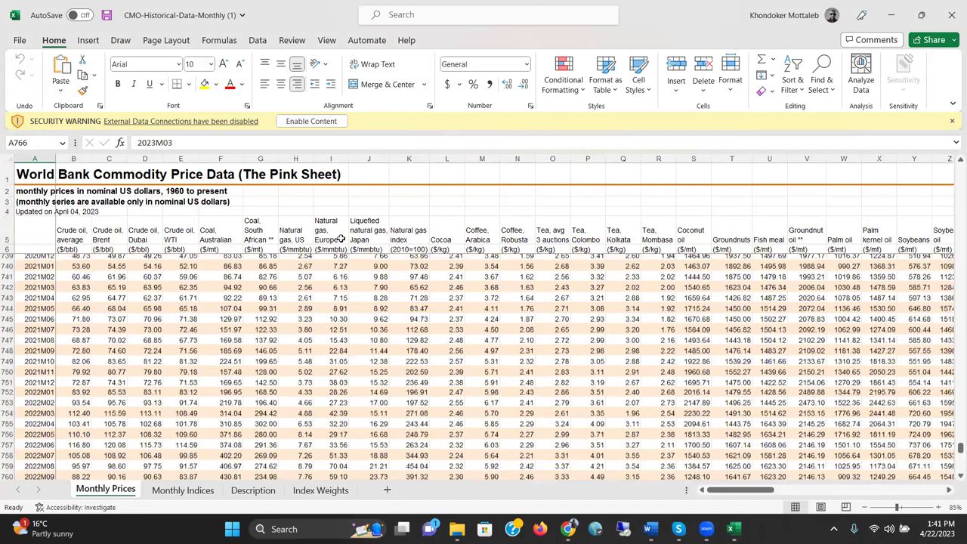
scroll(341, 238, down, 2)
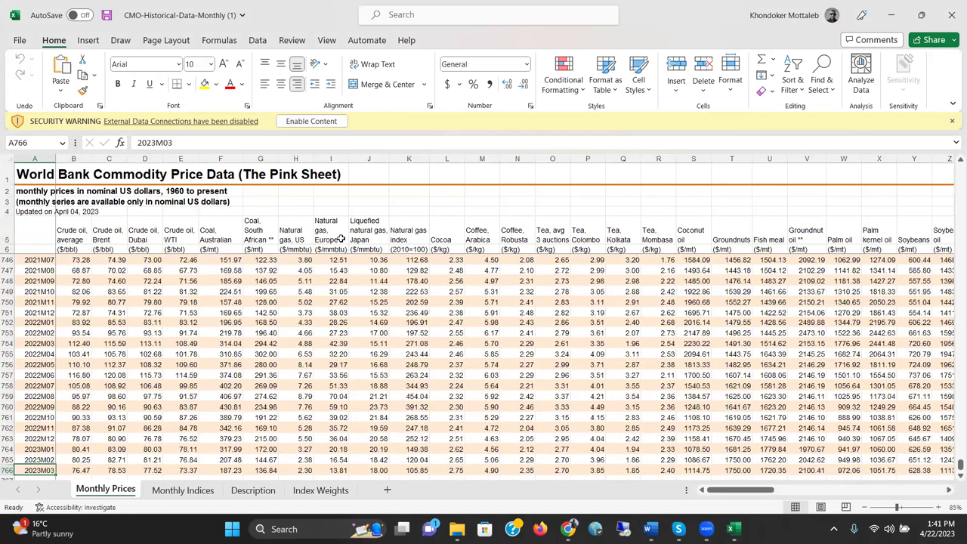
key(Down)
key(Up)
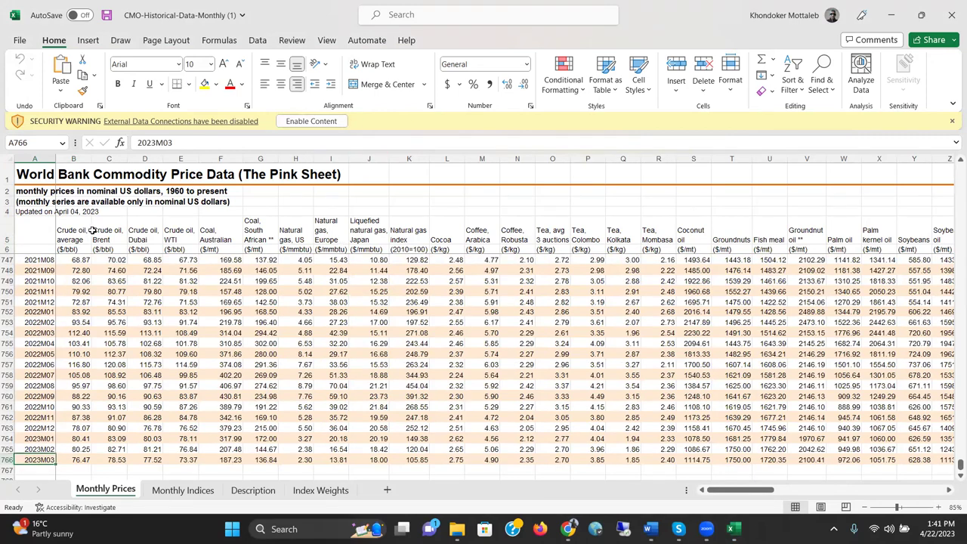
Step: Check the Crude oil average, Brent, Coal Australian and Coal South African headings
click(90, 230)
click(103, 229)
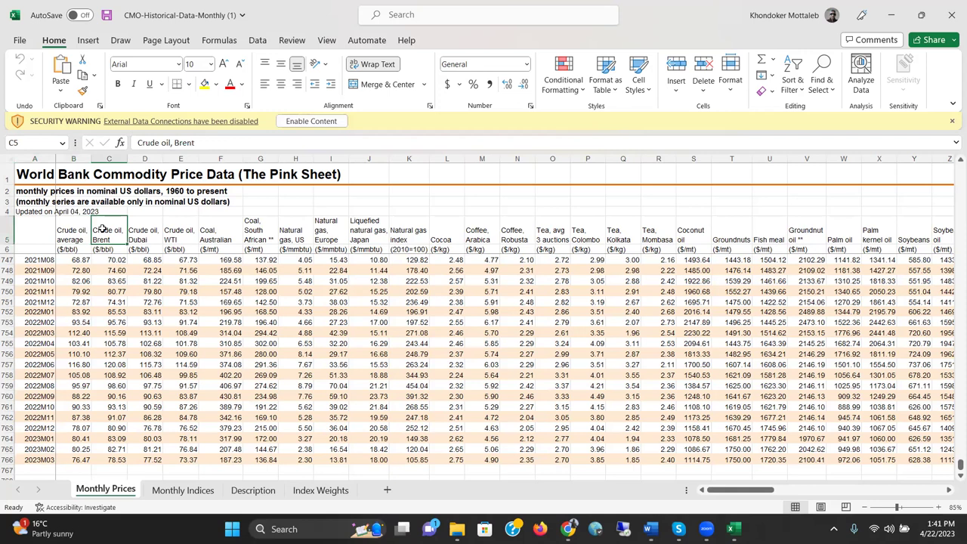
click(219, 236)
click(255, 230)
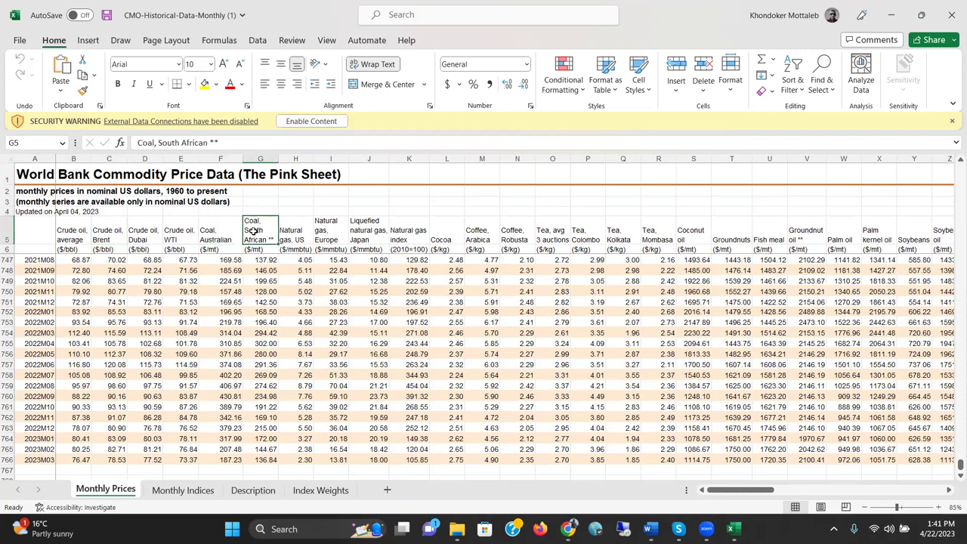
Step: Move right across the headings through tea, oils, meat, timber, Urea and Tin to Silver
key(Right)
key(Right)
key(Right)
key(Right)
key(Right)
key(Right)
key(Right)
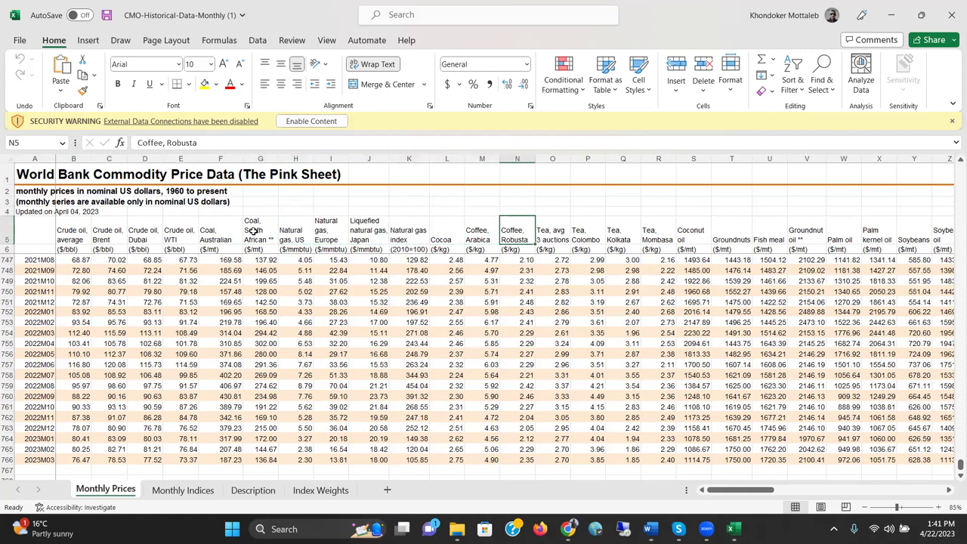
key(Right)
key(Right)
key(Right)
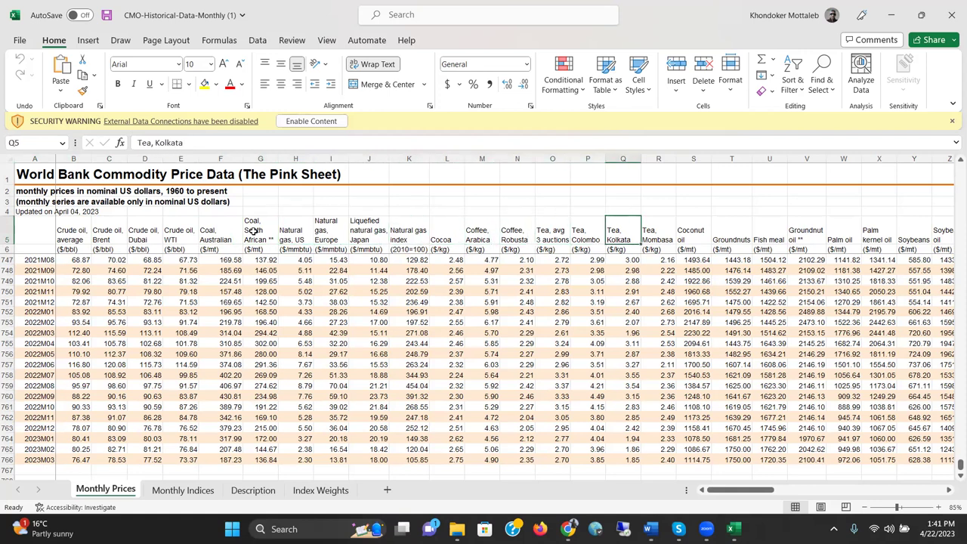
key(Right)
key(Right)
key(Right)
key(Right)
key(Right)
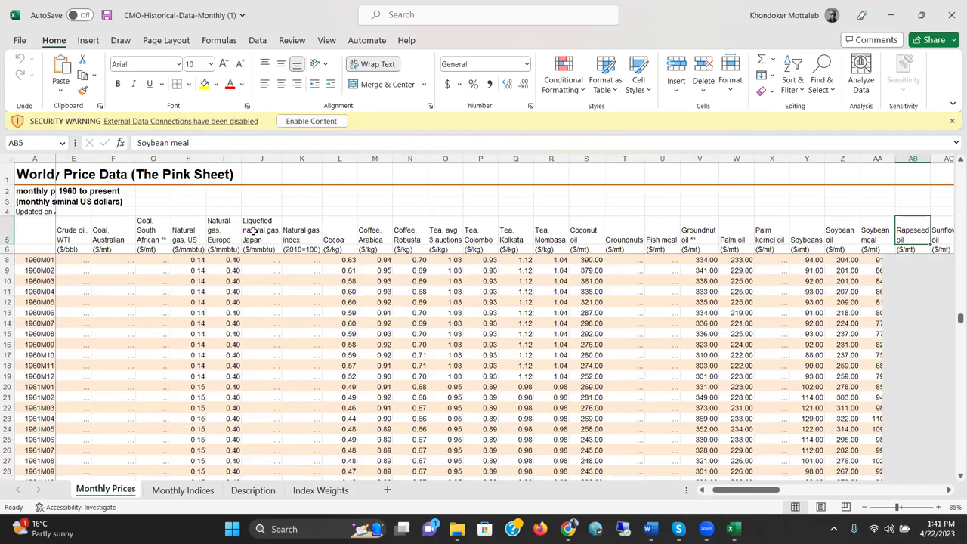
key(Right)
key(Right)
key(Right)
key(Right)
key(Right)
key(Right)
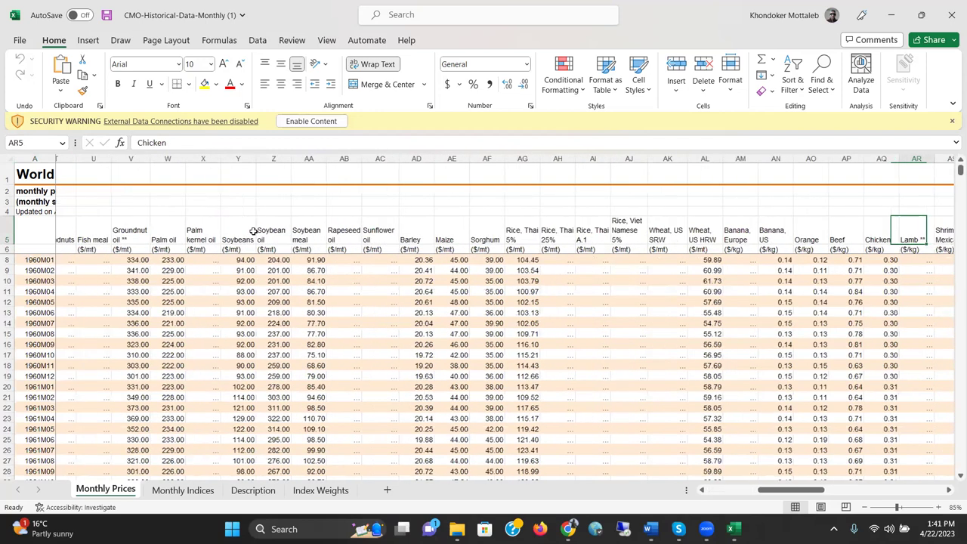
key(Right)
key(Right)
key(Right)
key(Right)
key(Right)
key(Right)
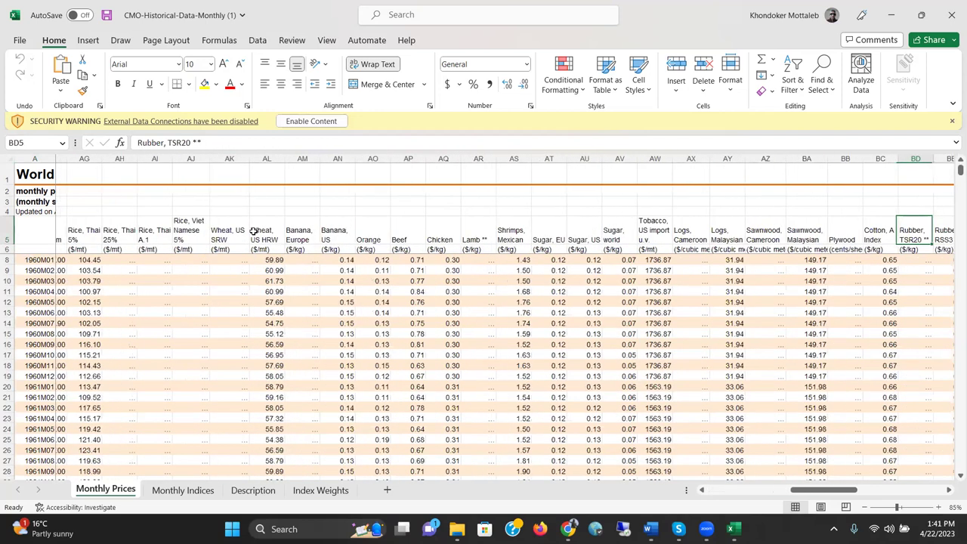
key(Right)
key(Right)
key(Right)
key(Right)
key(Right)
key(Right)
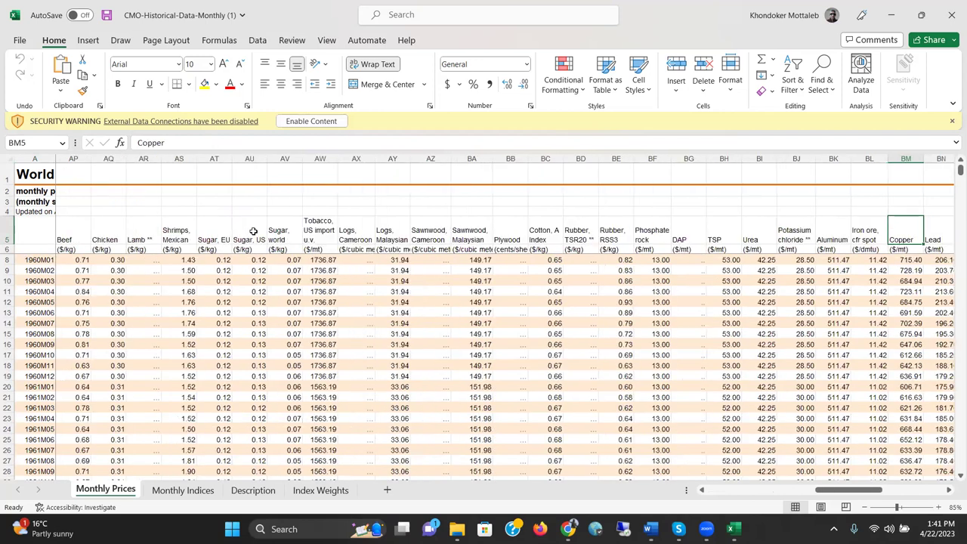
key(Right)
key(Right)
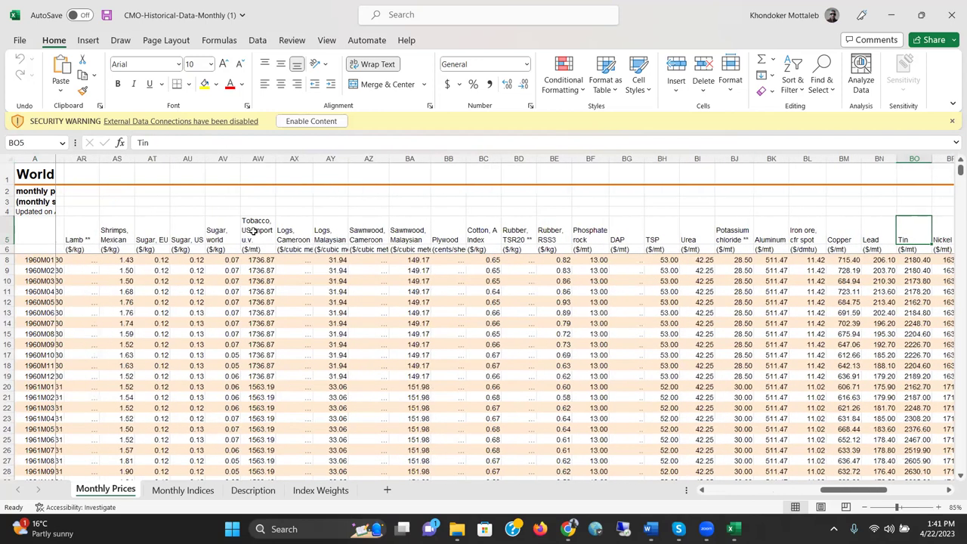
key(Right)
key(Right)
key(Right)
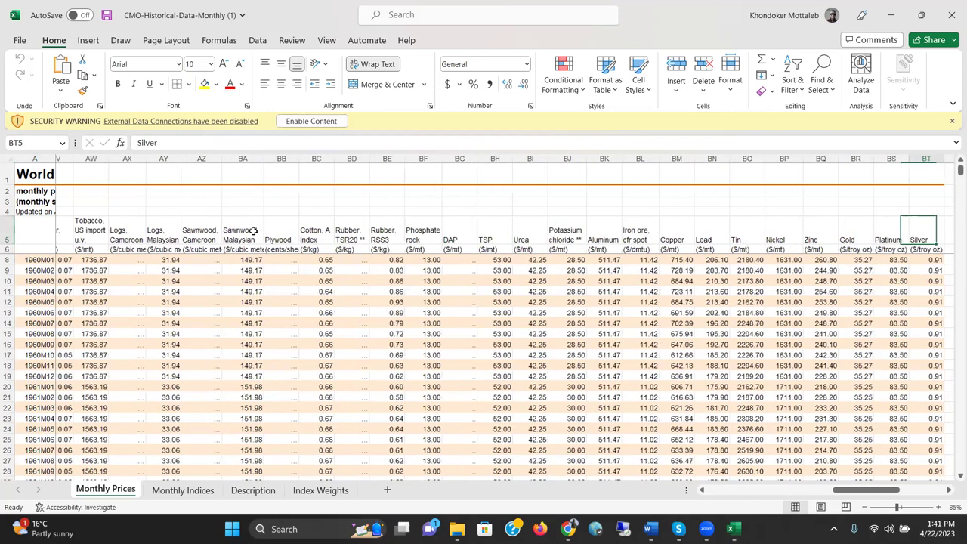
key(Right)
key(Right)
key(Right)
Step: Return to Wheat, US HRW and follow it from 59.89 down to the latest 369.86
key(ctrl+Left)
key(ctrl+Left)
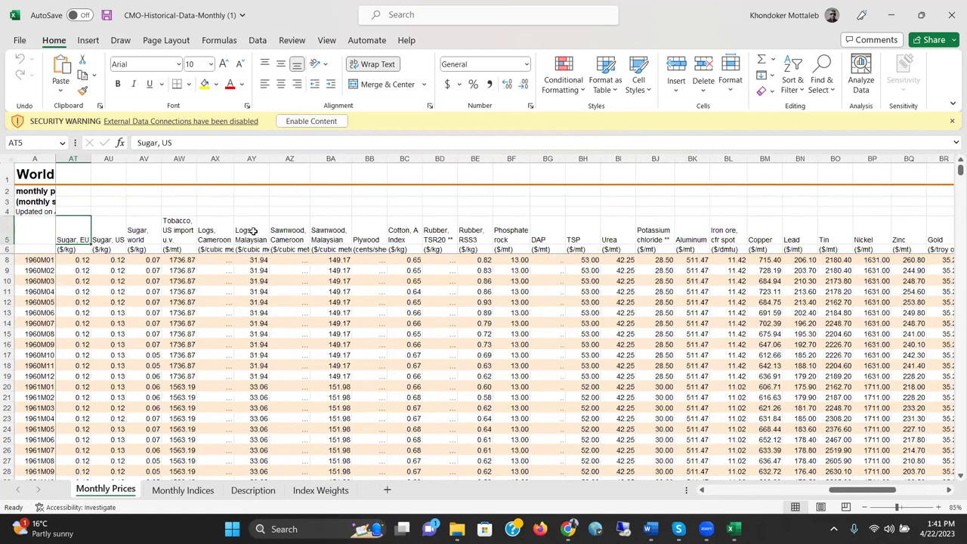
key(Left)
key(Left)
key(Left)
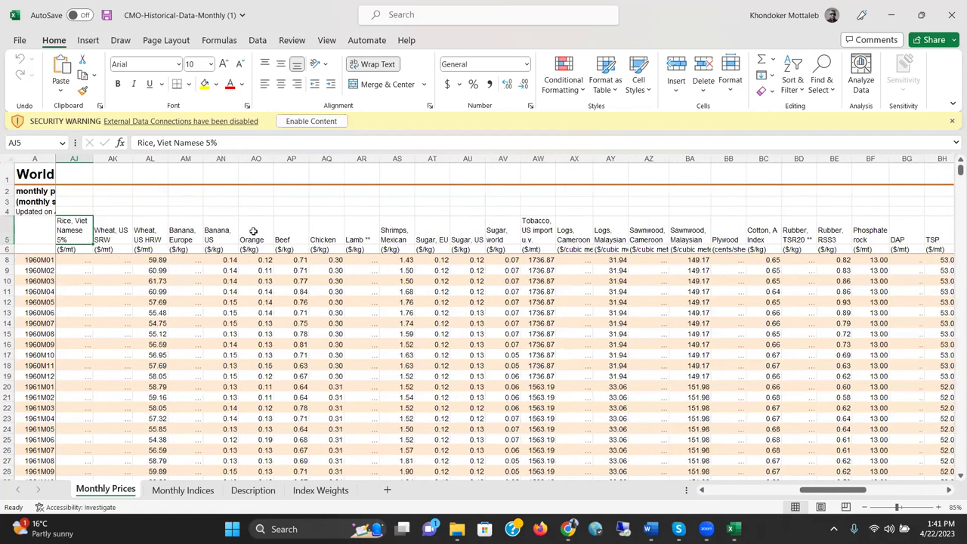
key(Left)
key(Left)
key(Right)
key(Right)
key(Right)
key(Left)
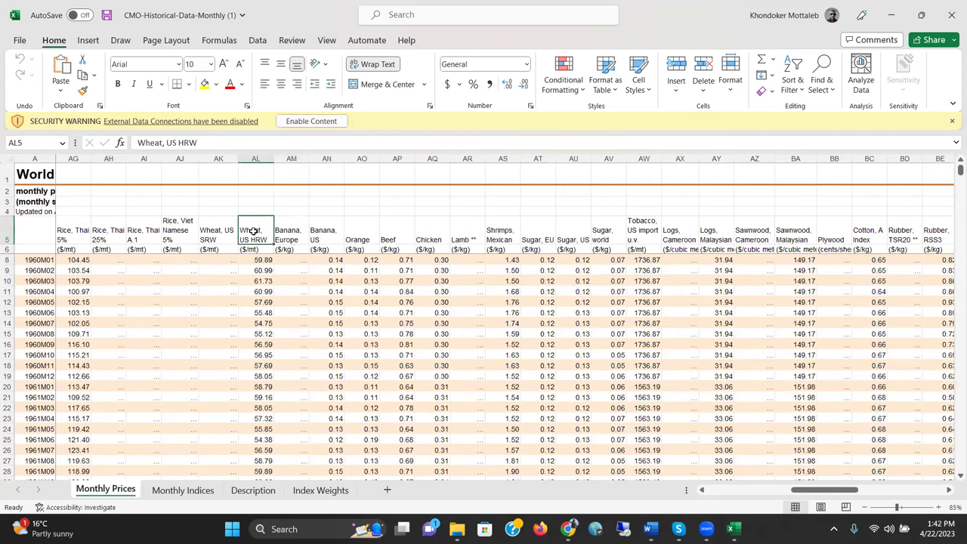
key(Down)
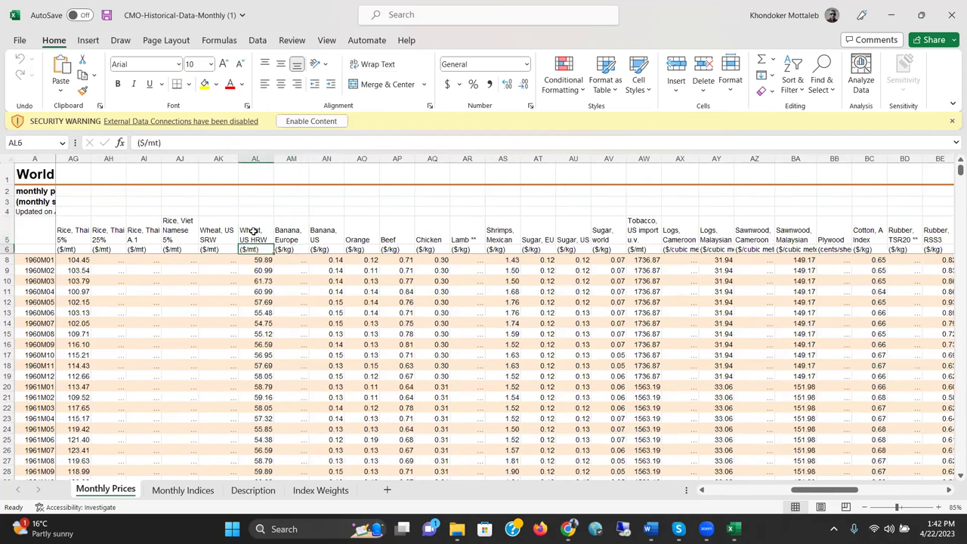
key(Down)
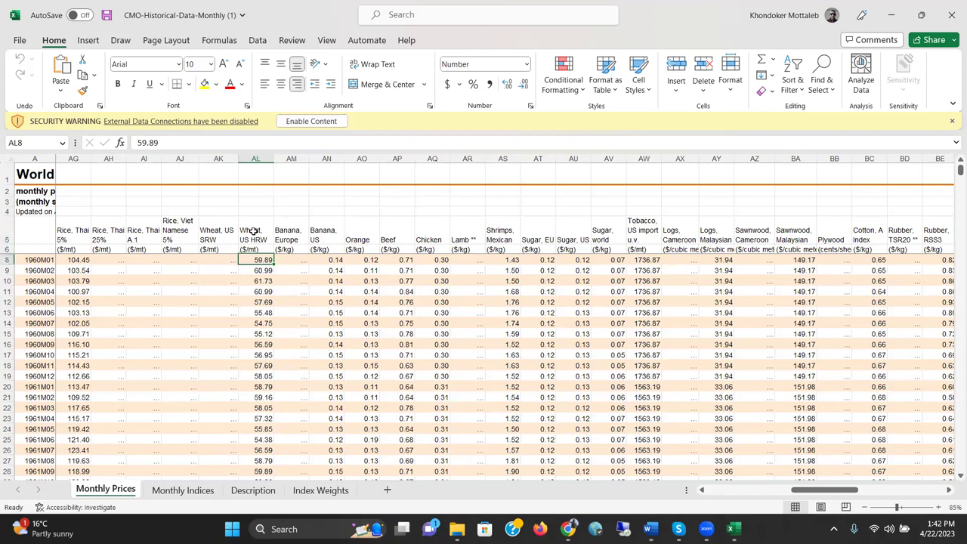
key(ctrl+Down)
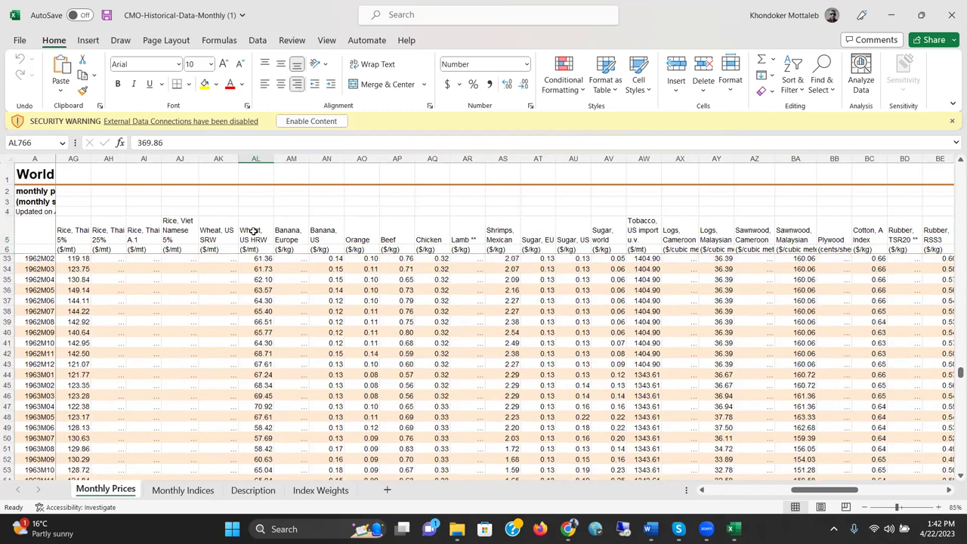
Step: Compare the latest 2023M03 rice prices, including Rice, Thai 5%, in row 766
key(Left)
key(Left)
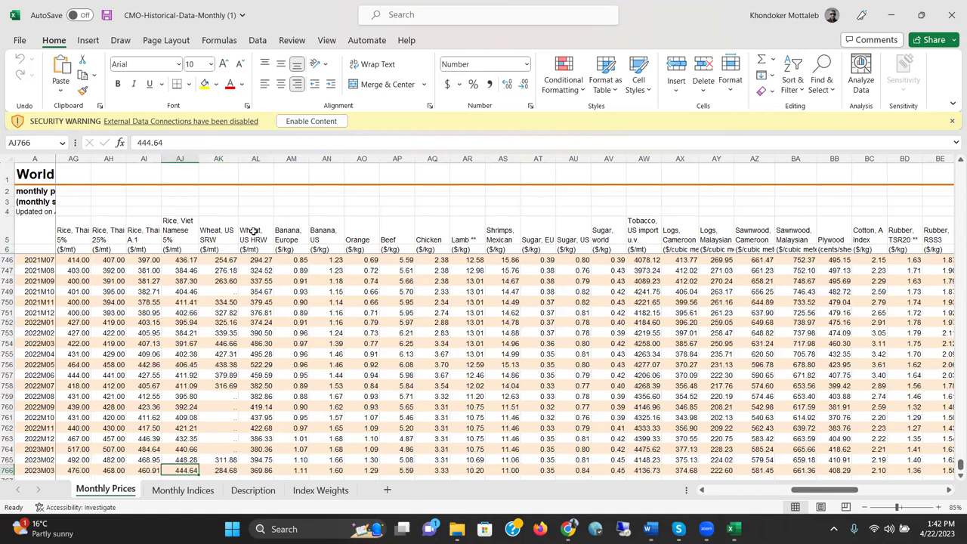
key(Left)
key(Left)
key(Left)
key(Left)
key(Left)
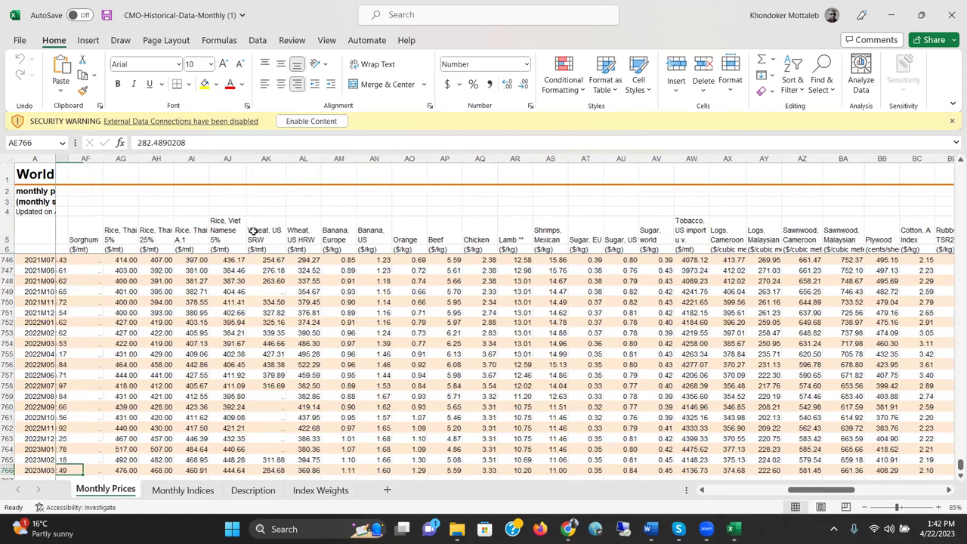
key(Right)
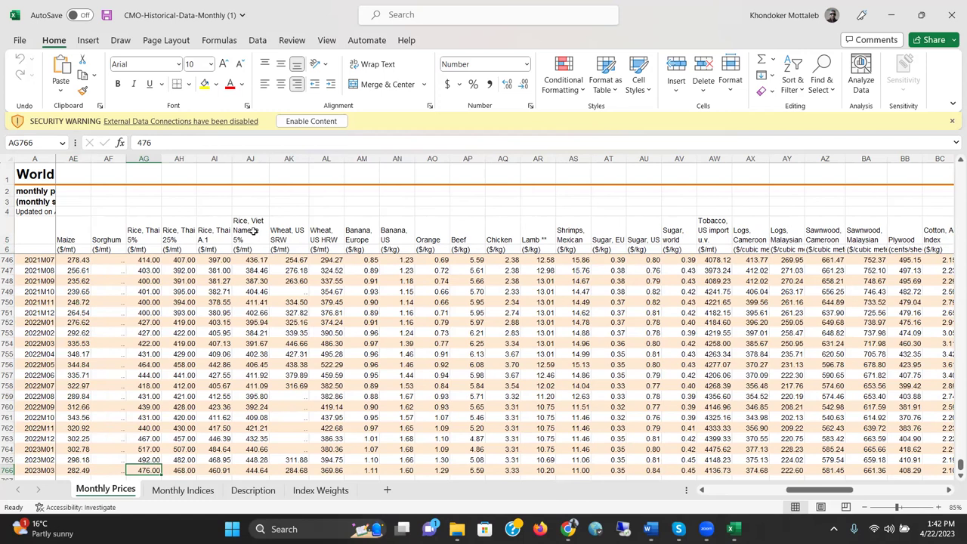
key(Right)
key(Right)
key(Right)
key(Left)
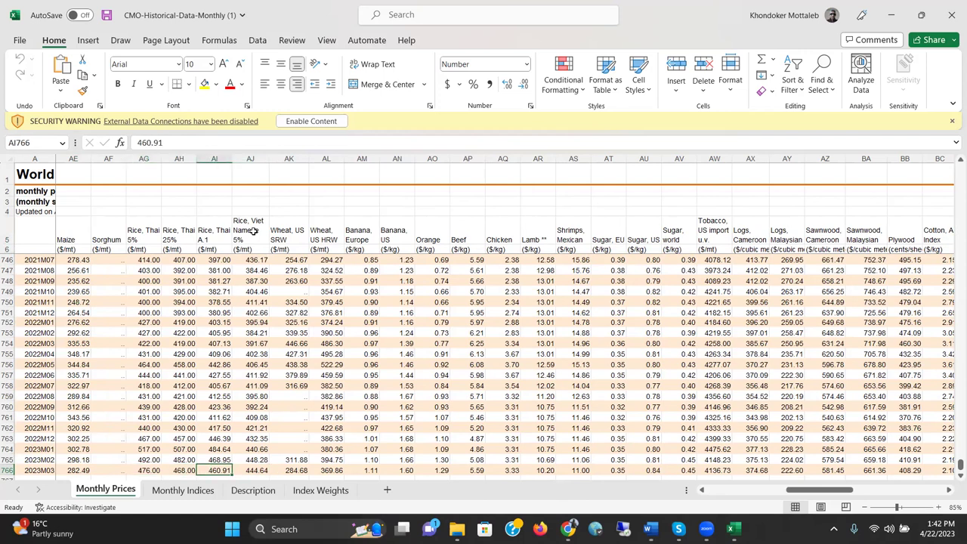
key(Left)
key(Left)
key(Left)
key(Left)
key(Left)
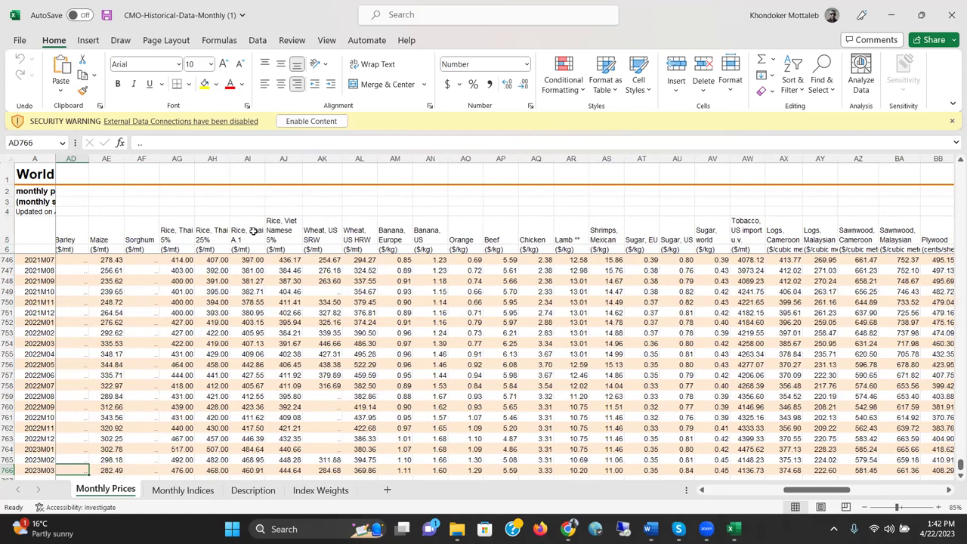
Step: Move to the 2023M02 maize price (298.1771688) and enable the workbook's external content
key(Right)
key(Up)
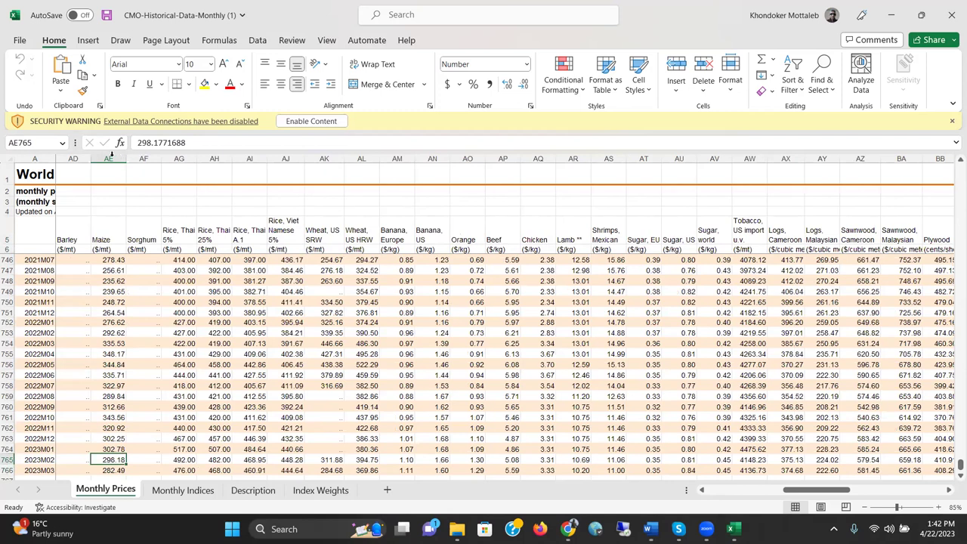
click(310, 121)
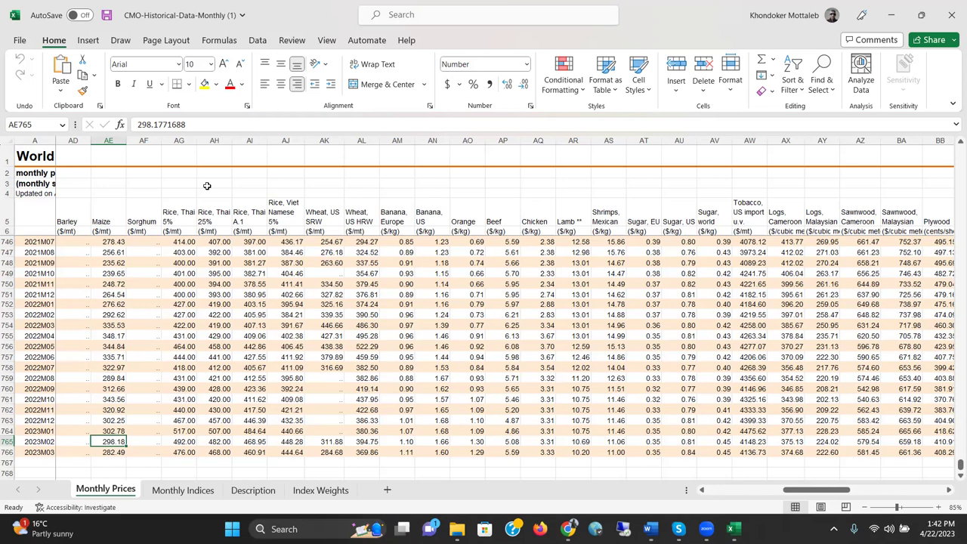
click(185, 137)
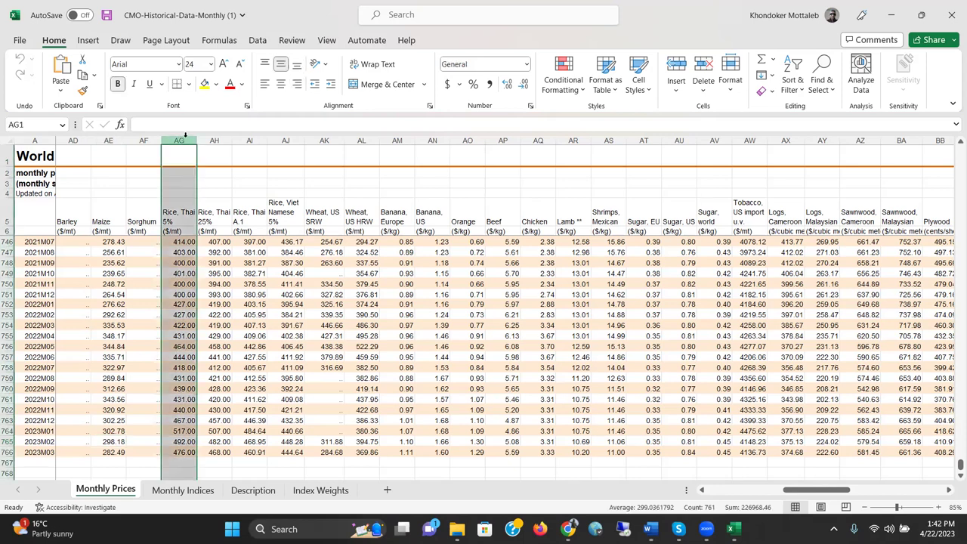
click(211, 141)
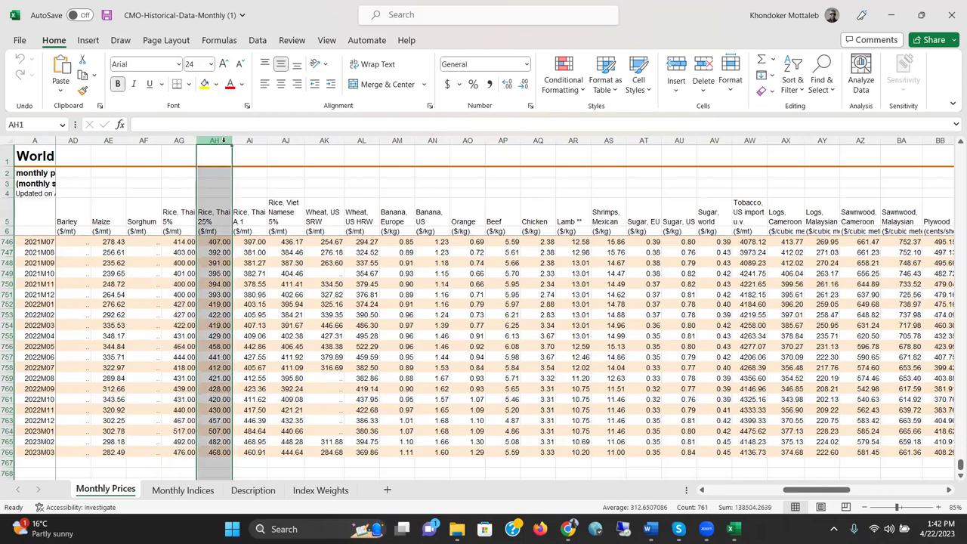
click(242, 139)
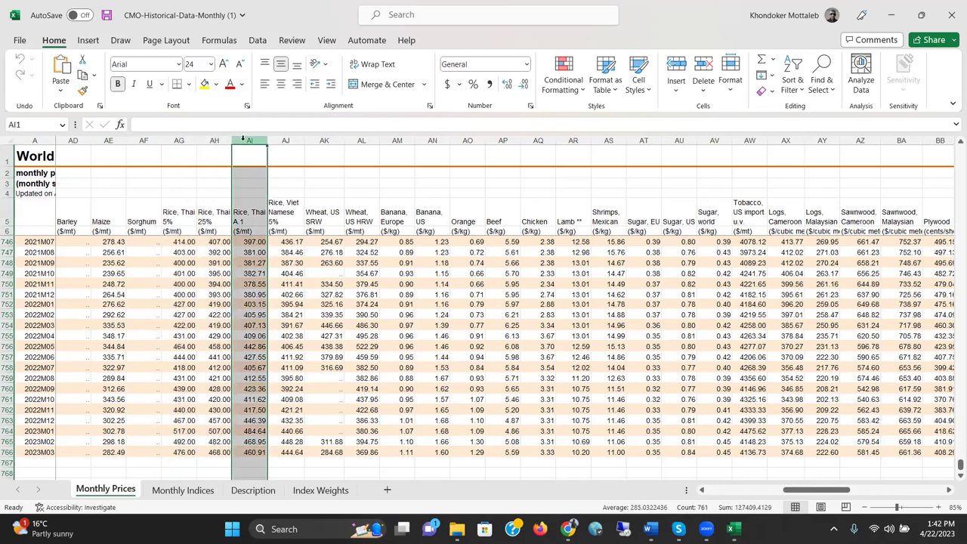
click(289, 134)
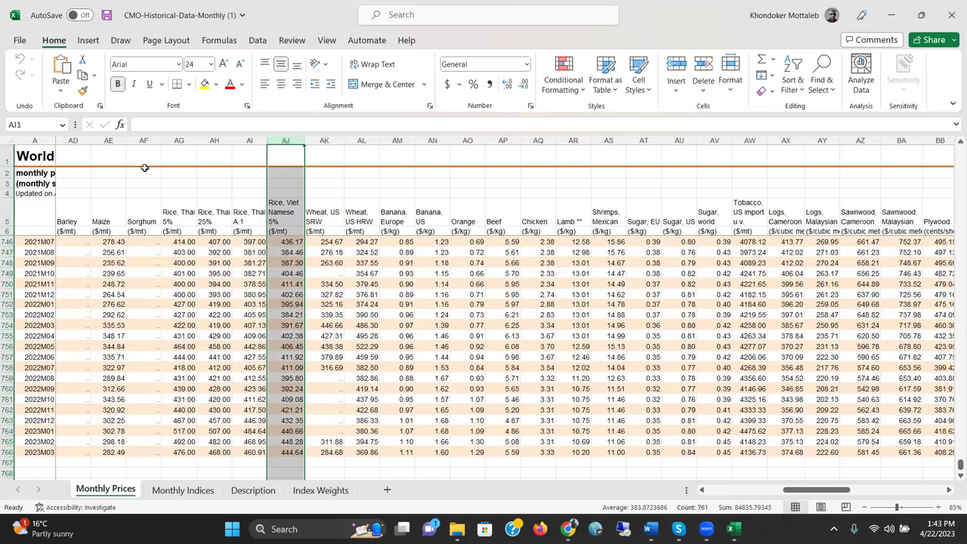
Step: Clear the rice selection and move right past Chicken to the Phosphate rock column
click(153, 232)
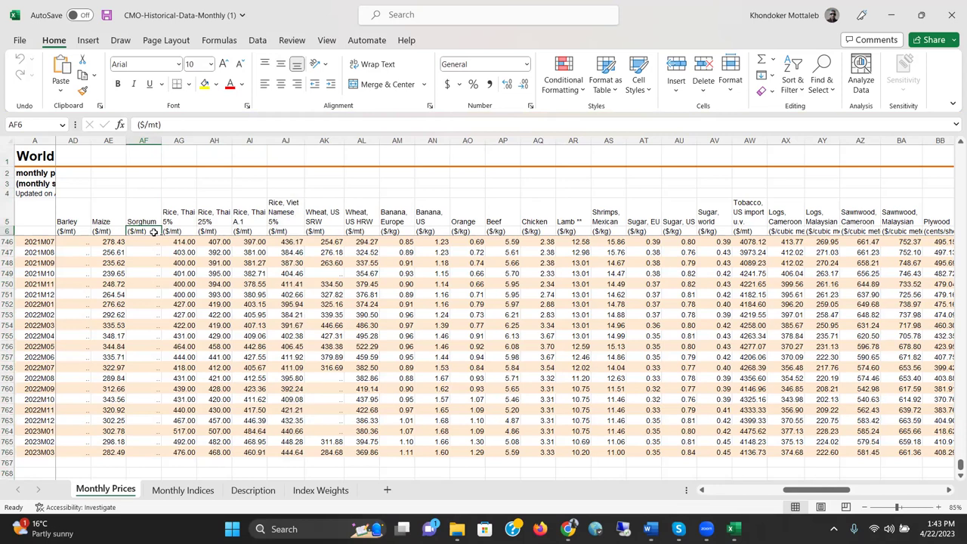
key(Right)
key(Right)
key(Right)
key(Right)
key(Right)
key(Right)
key(Right)
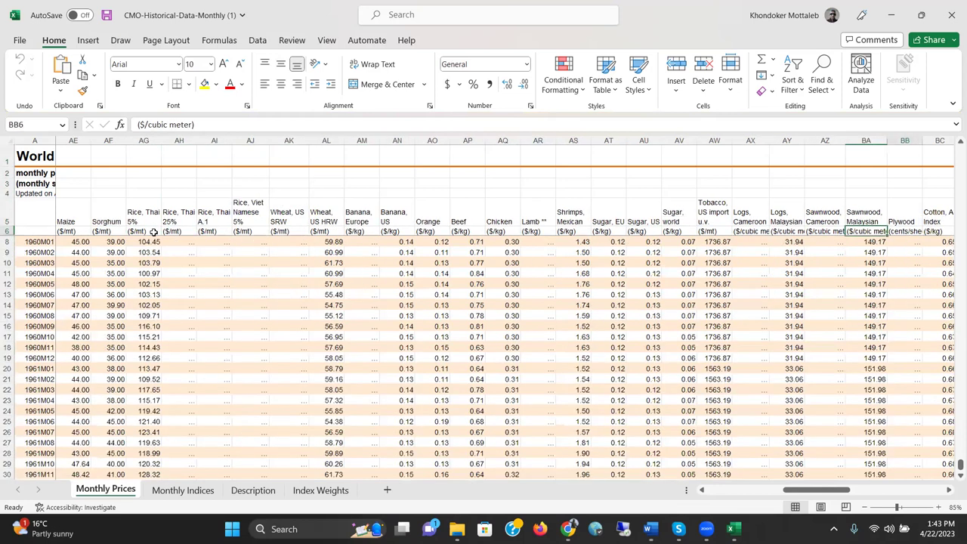
key(Right)
key(Right)
key(Right)
key(Left)
key(Left)
key(Left)
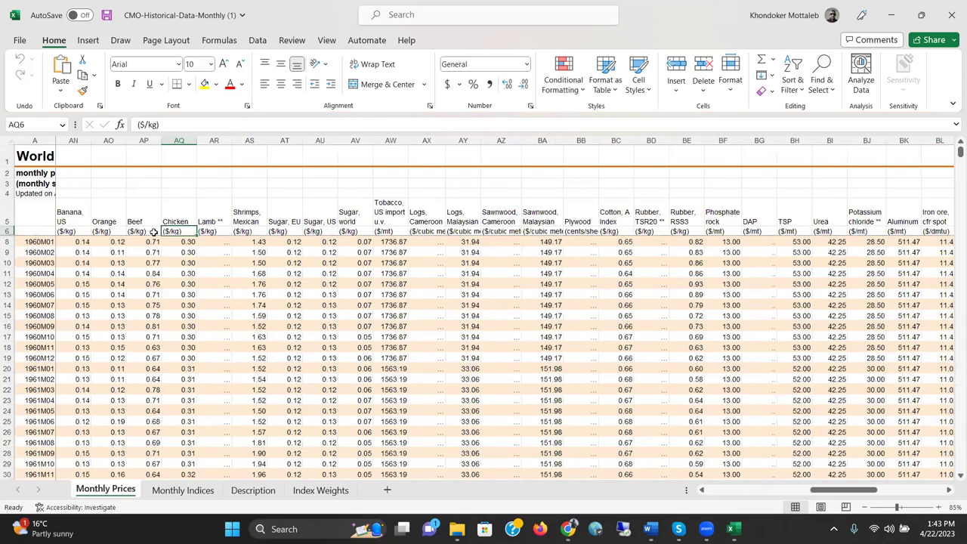
key(Right)
key(Right)
key(Right)
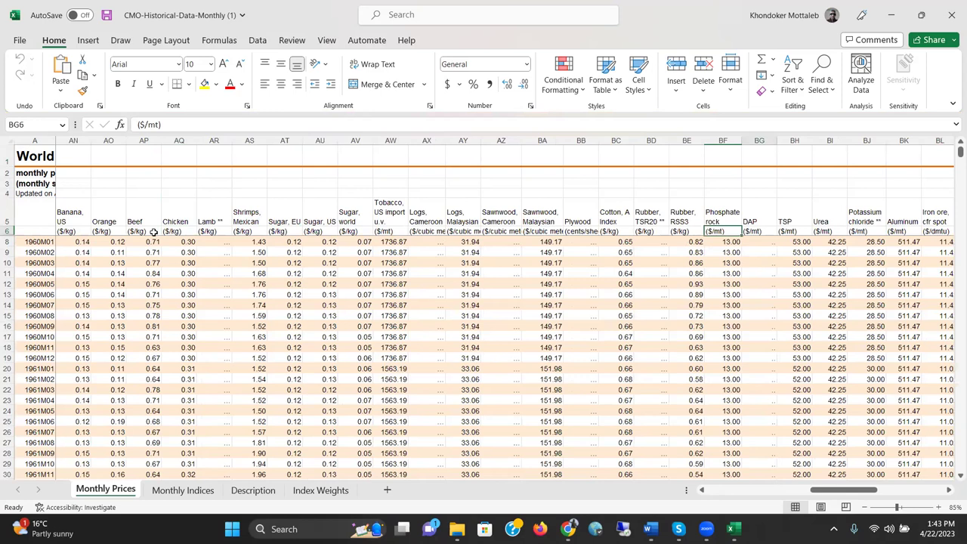
key(Right)
key(Right)
key(Right)
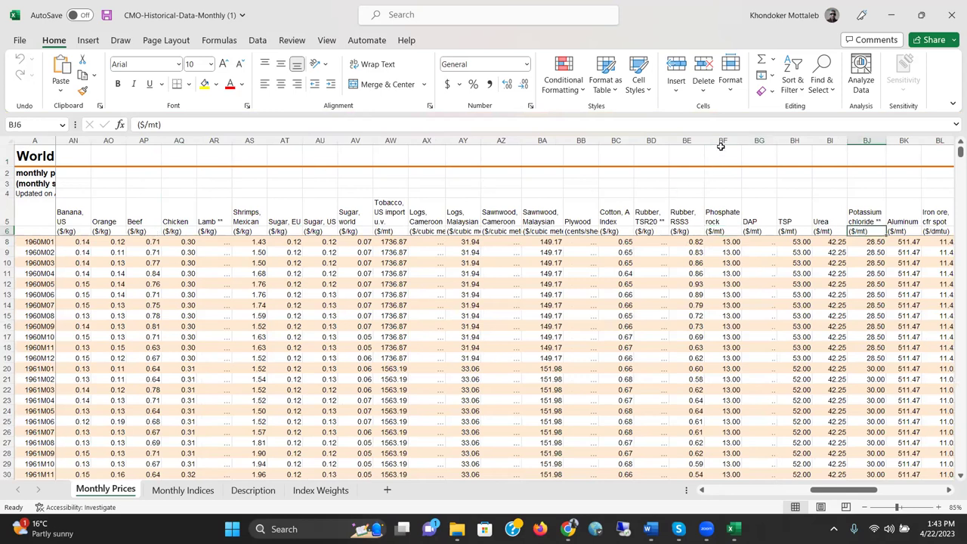
Step: Select fertilizer columns BF–BJ in turn: Phosphate rock, DAP, TSP, Urea, Potassium chloride
click(722, 135)
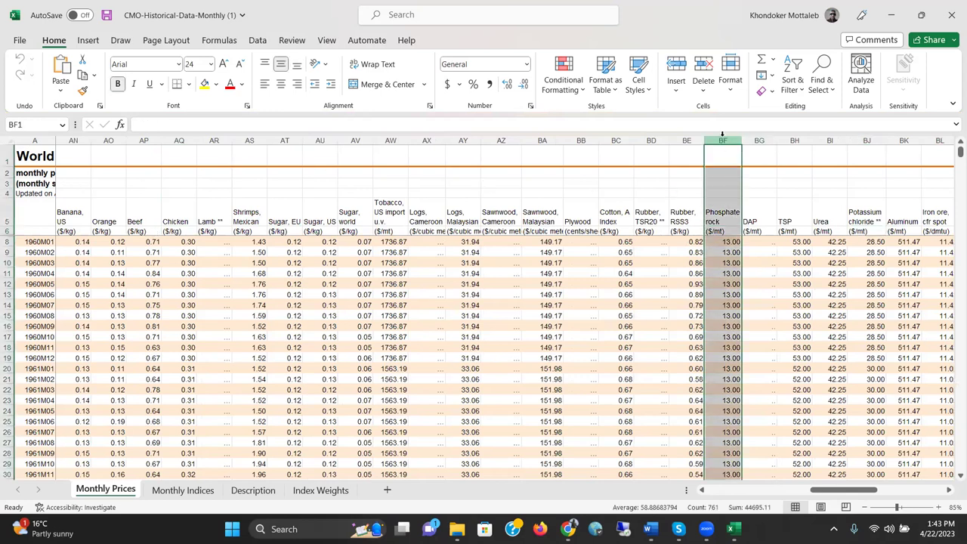
click(759, 137)
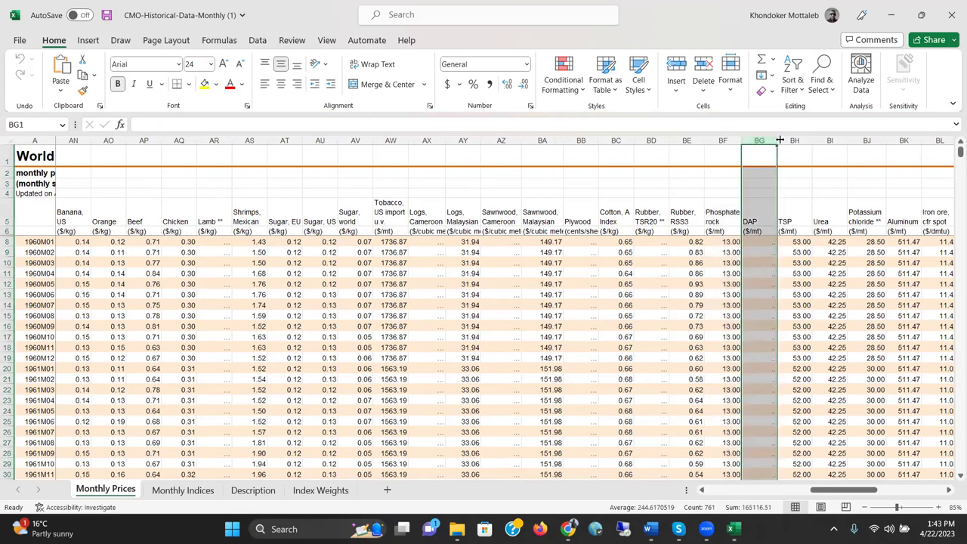
click(791, 138)
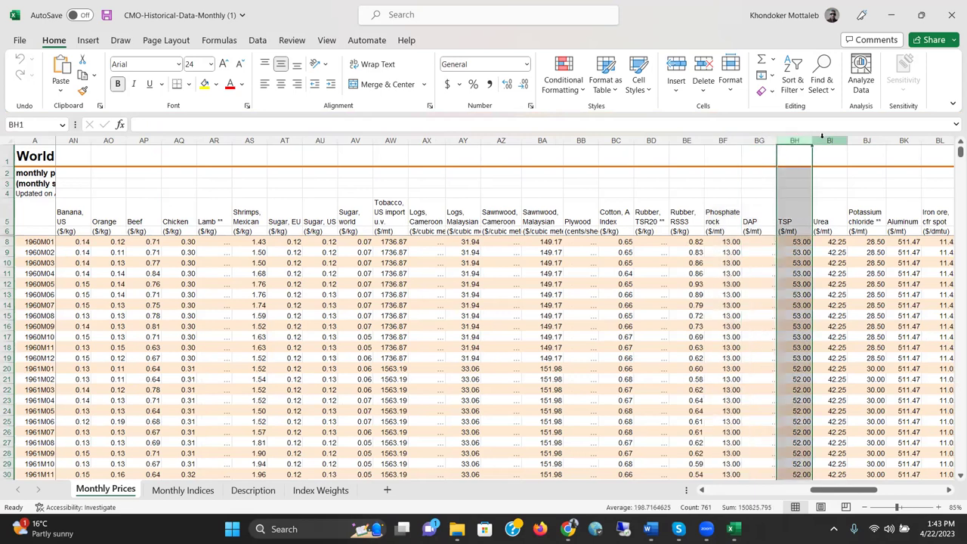
click(822, 136)
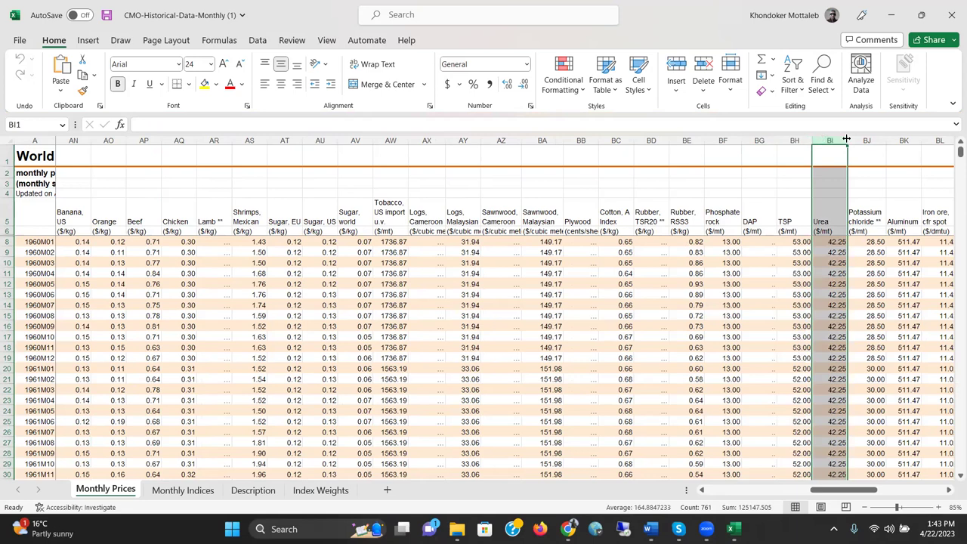
click(855, 135)
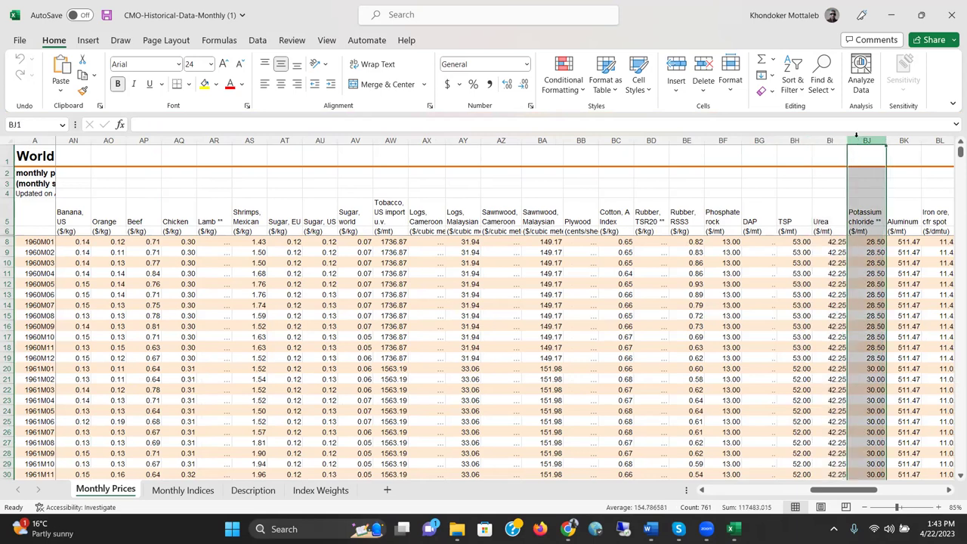
Step: Move right past the fertilizer columns to the Copper-to-Silver metal prices
key(Right)
key(Right)
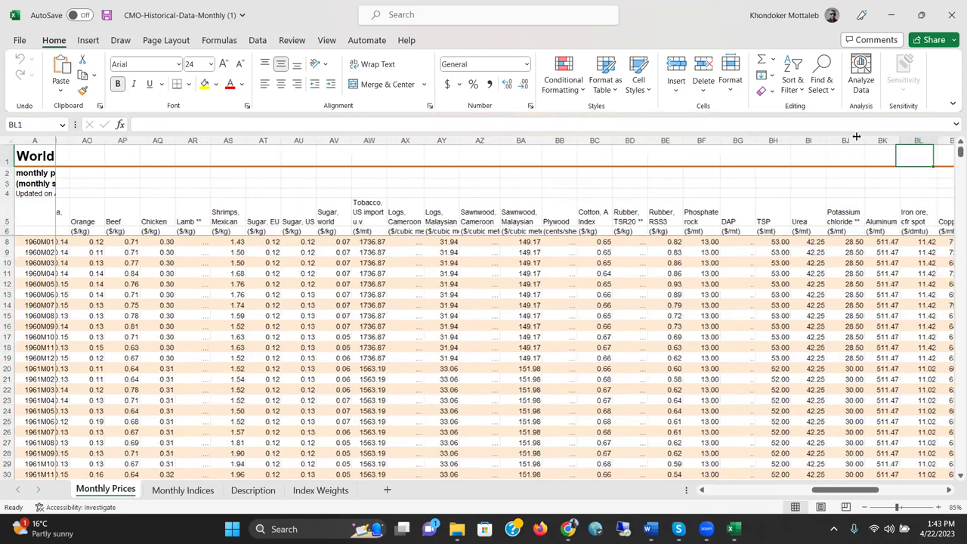
key(Right)
key(Right)
key(Right)
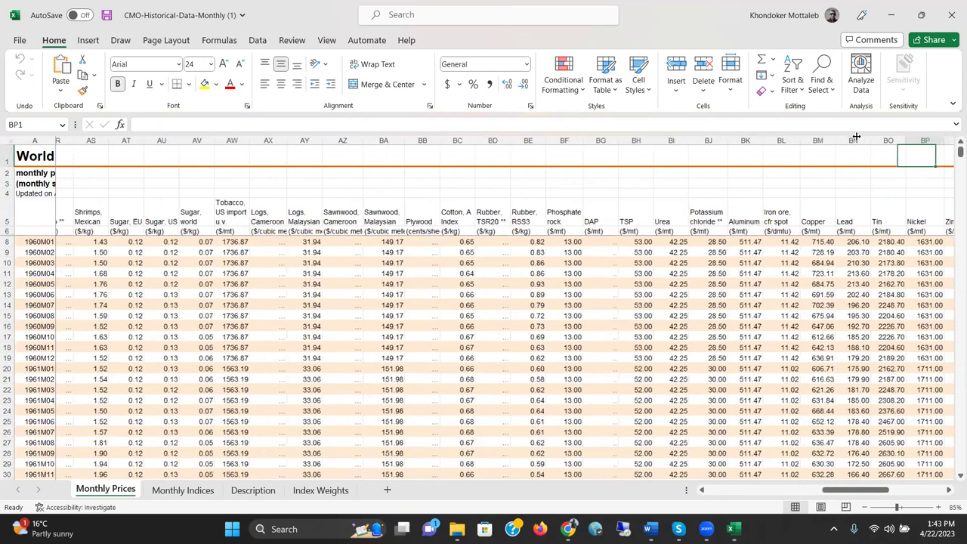
key(Right)
key(Right)
key(Right)
Step: Move back left to the rice and wheat columns around column AI
key(Left)
key(Left)
key(Left)
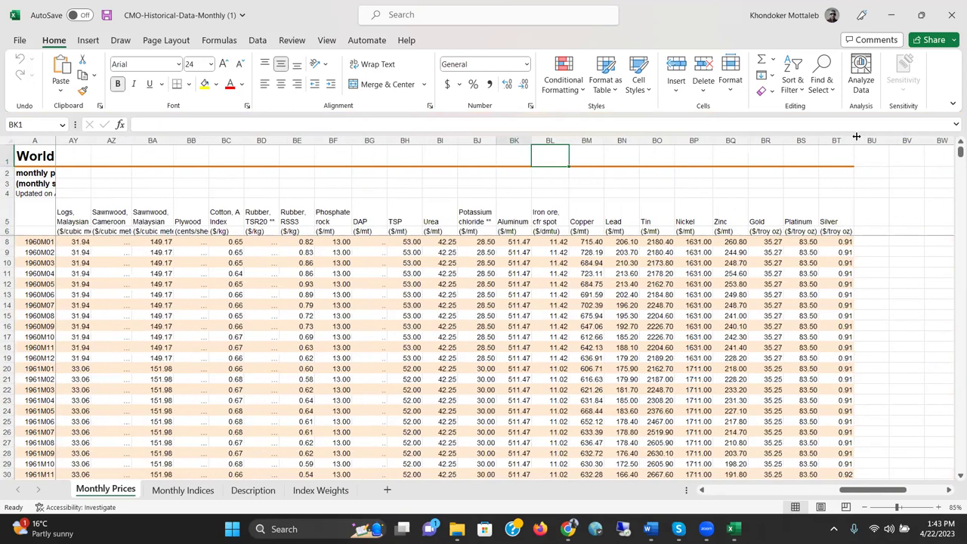
key(Left)
key(Left)
key(Left)
key(Left)
key(Left)
key(Left)
key(Left)
key(Left)
key(Left)
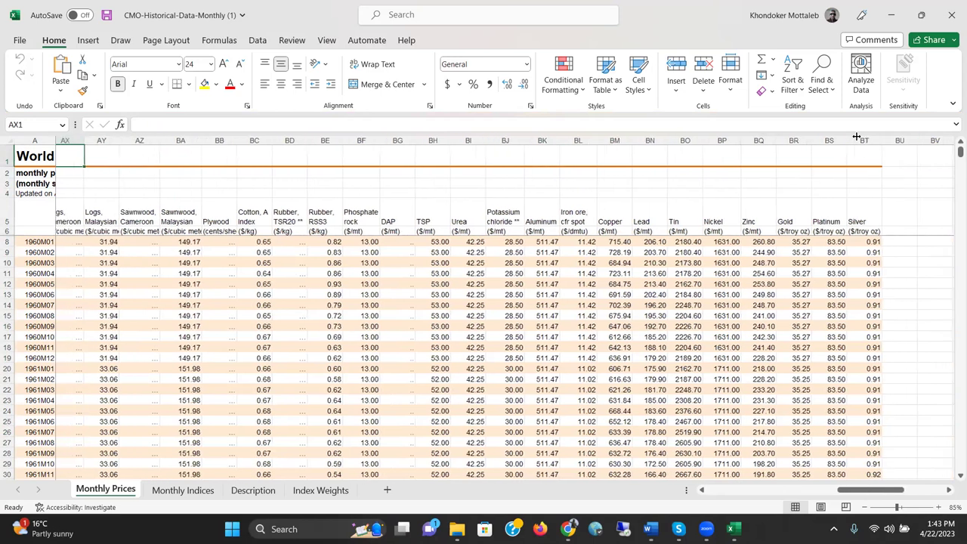
key(Left)
key(Left)
key(Left)
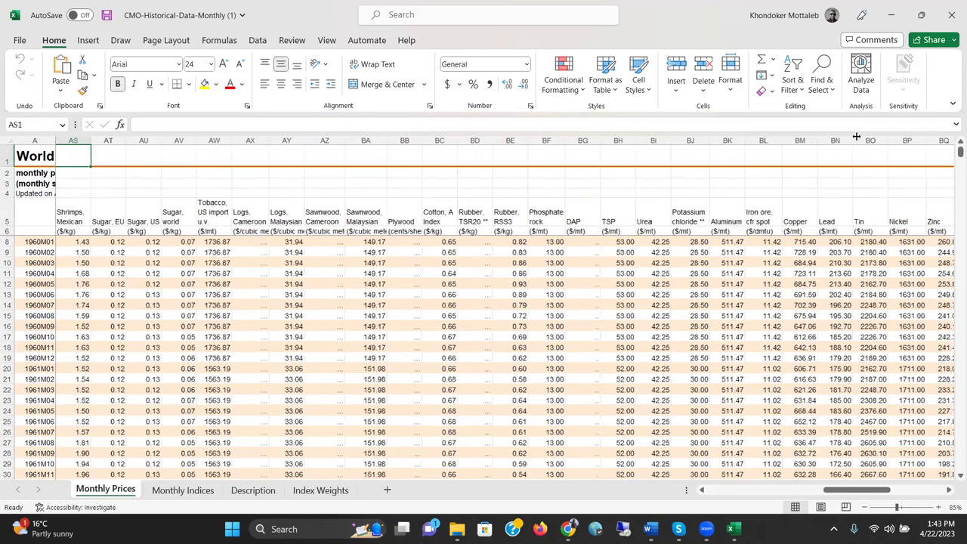
key(Left)
key(Left)
key(Left)
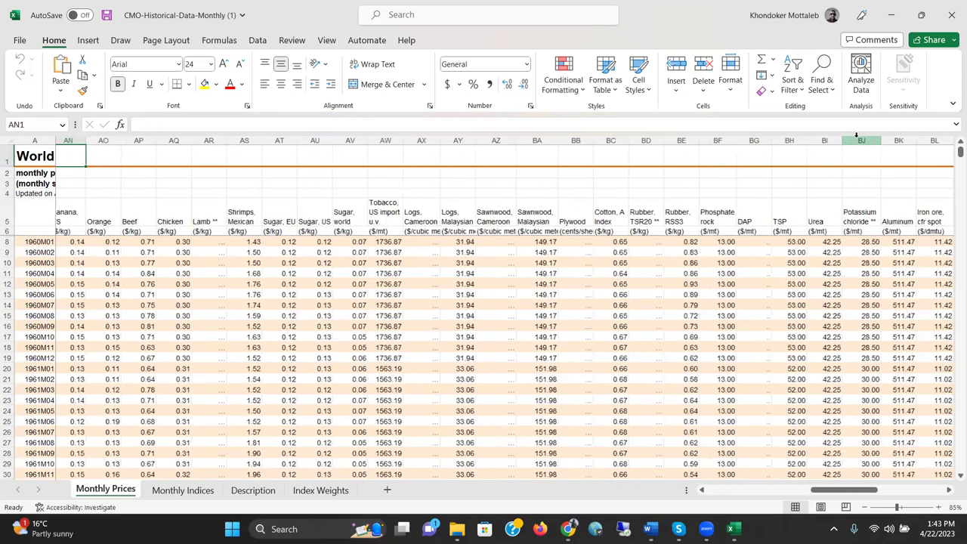
key(Left)
key(Left)
key(Left)
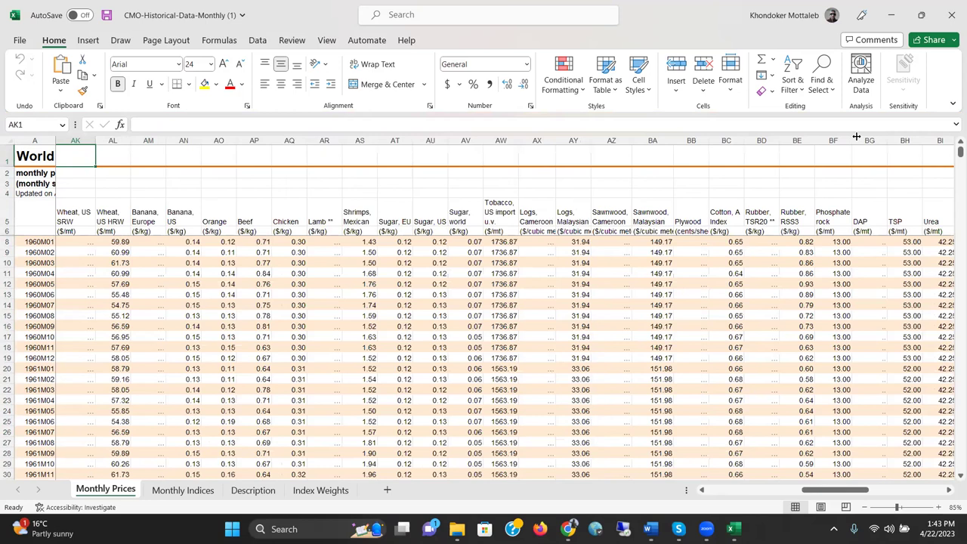
key(Left)
key(Left)
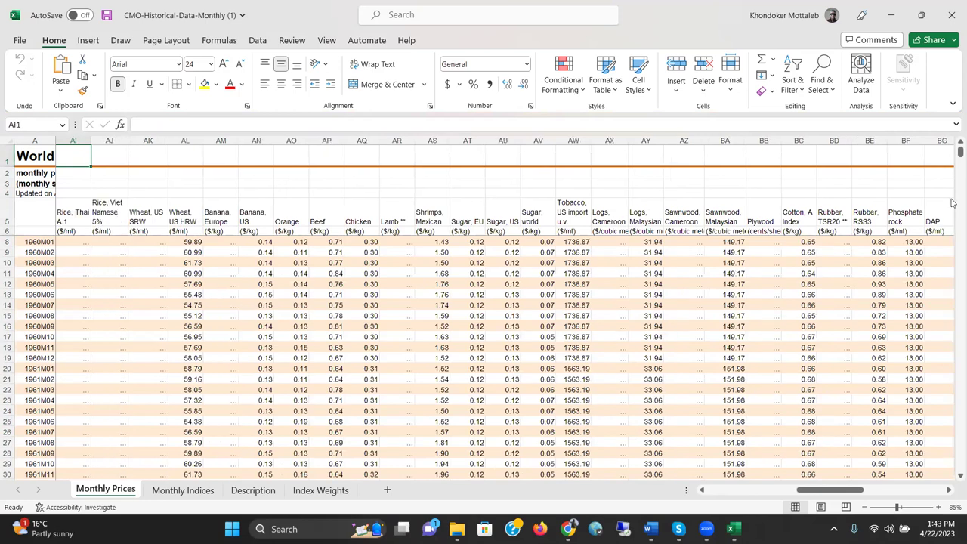
click(320, 140)
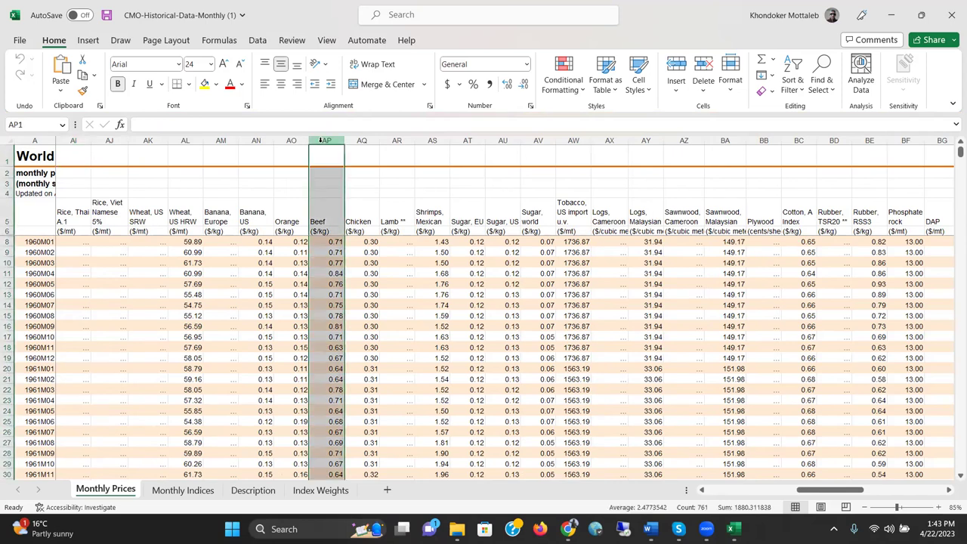
click(358, 140)
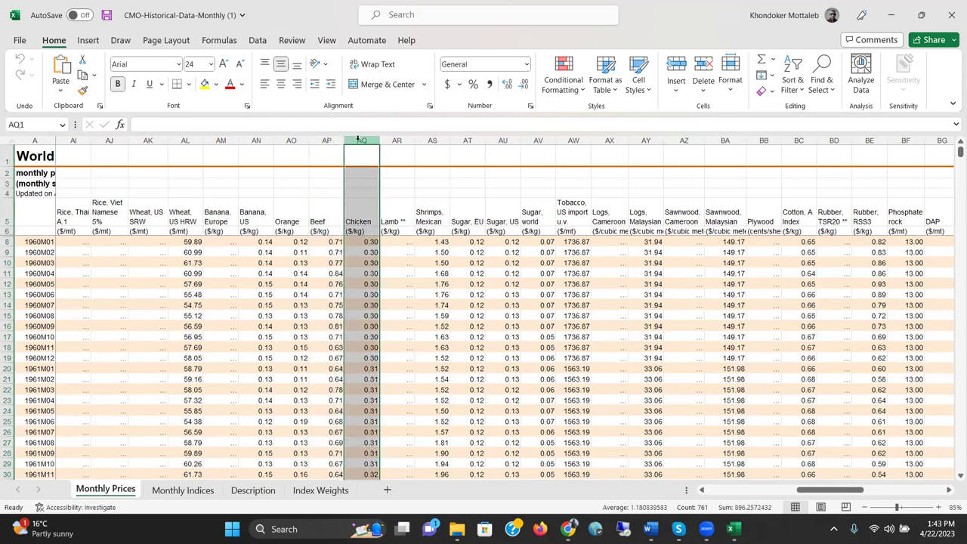